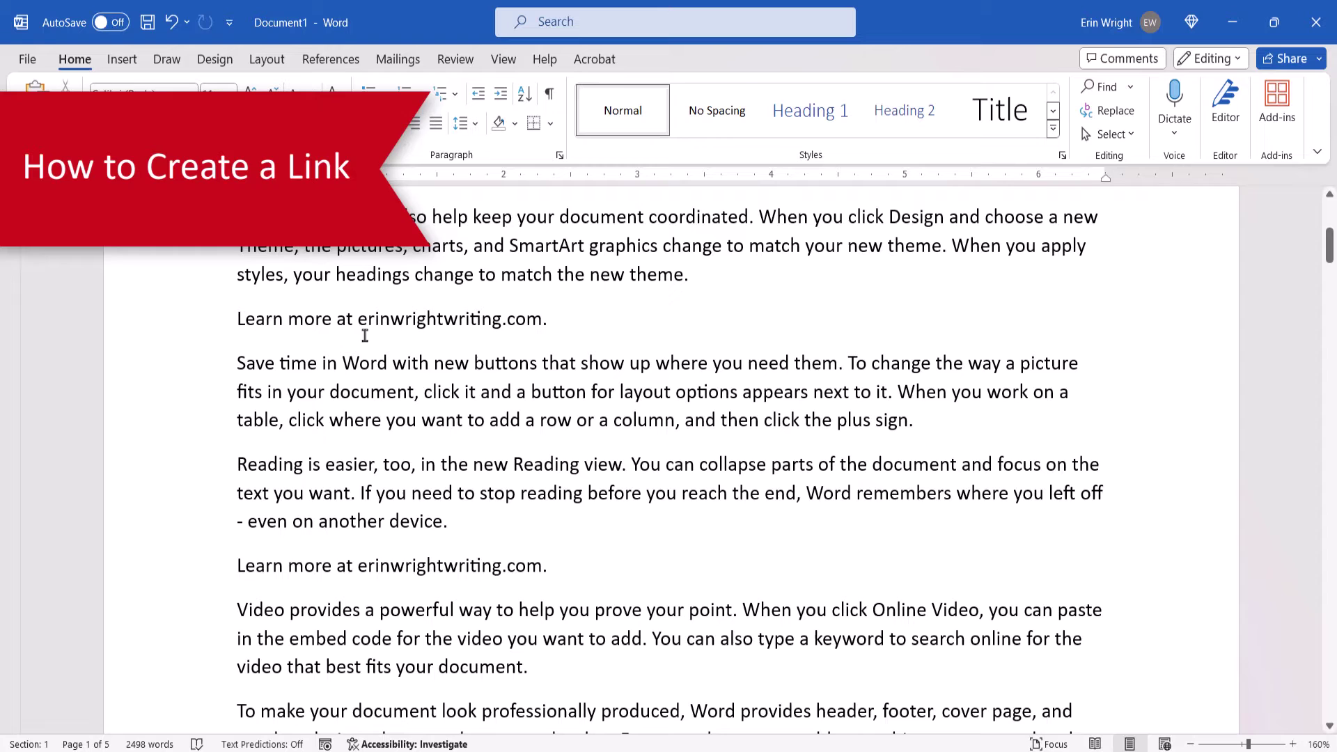
Select the first erinwrightwriting.com and open the Insert Hyperlink dialog for it
{"action": "left_click_drag", "start_coordinate": [356, 318], "coordinate": [540, 322]}
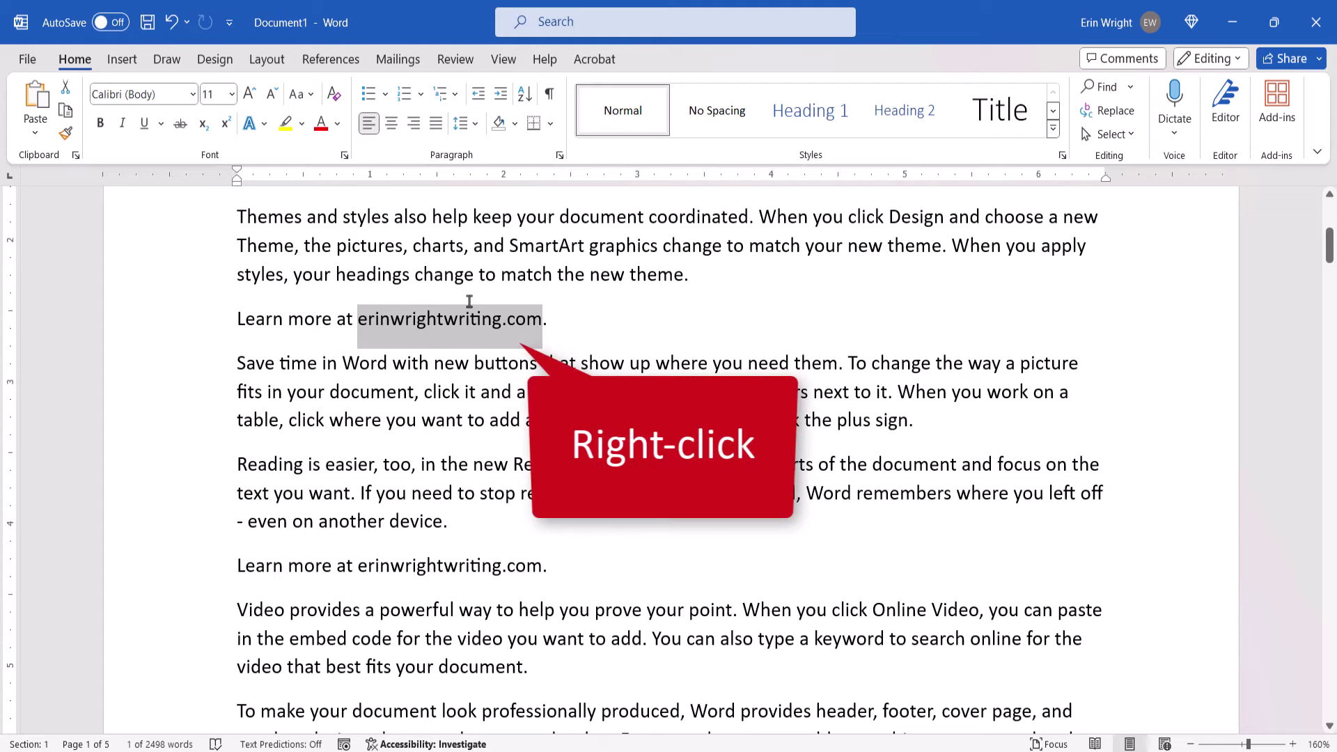
{"action": "right_click", "coordinate": [468, 327]}
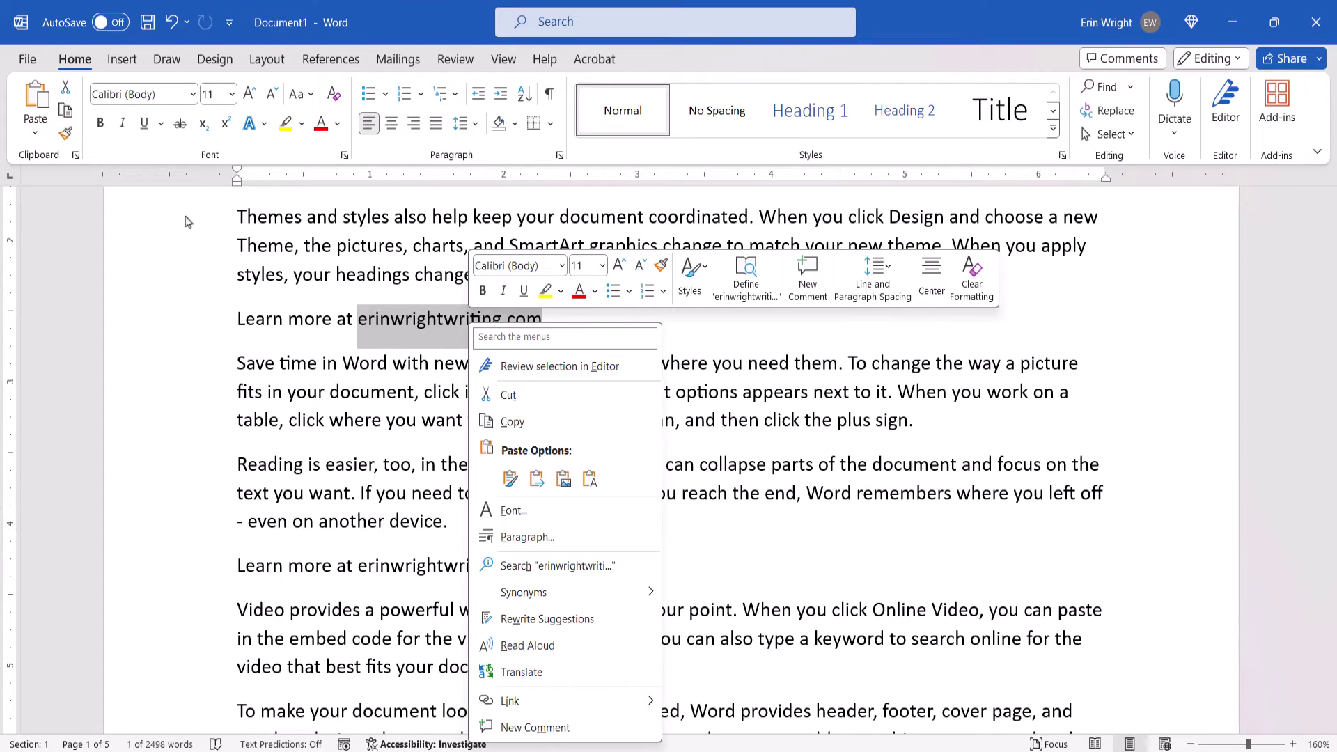
{"action": "left_click", "coordinate": [124, 63]}
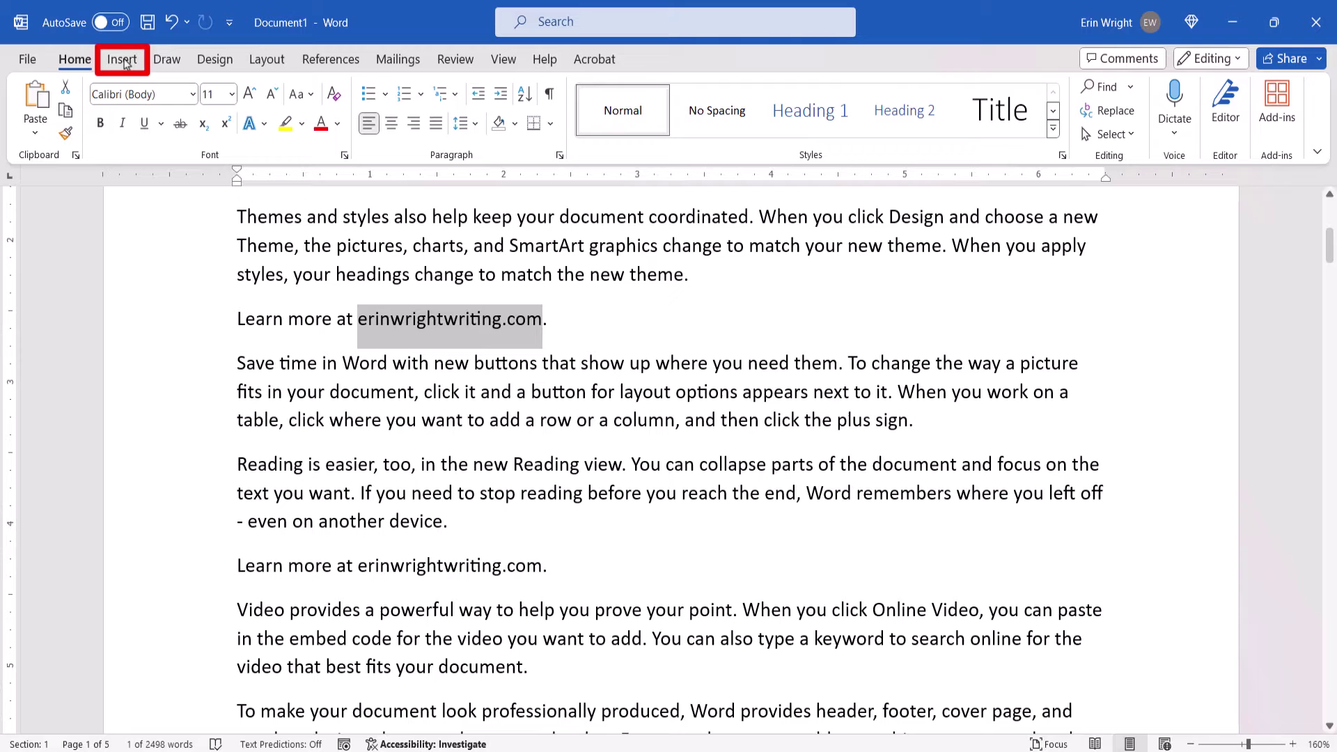
{"action": "left_click", "coordinate": [123, 63]}
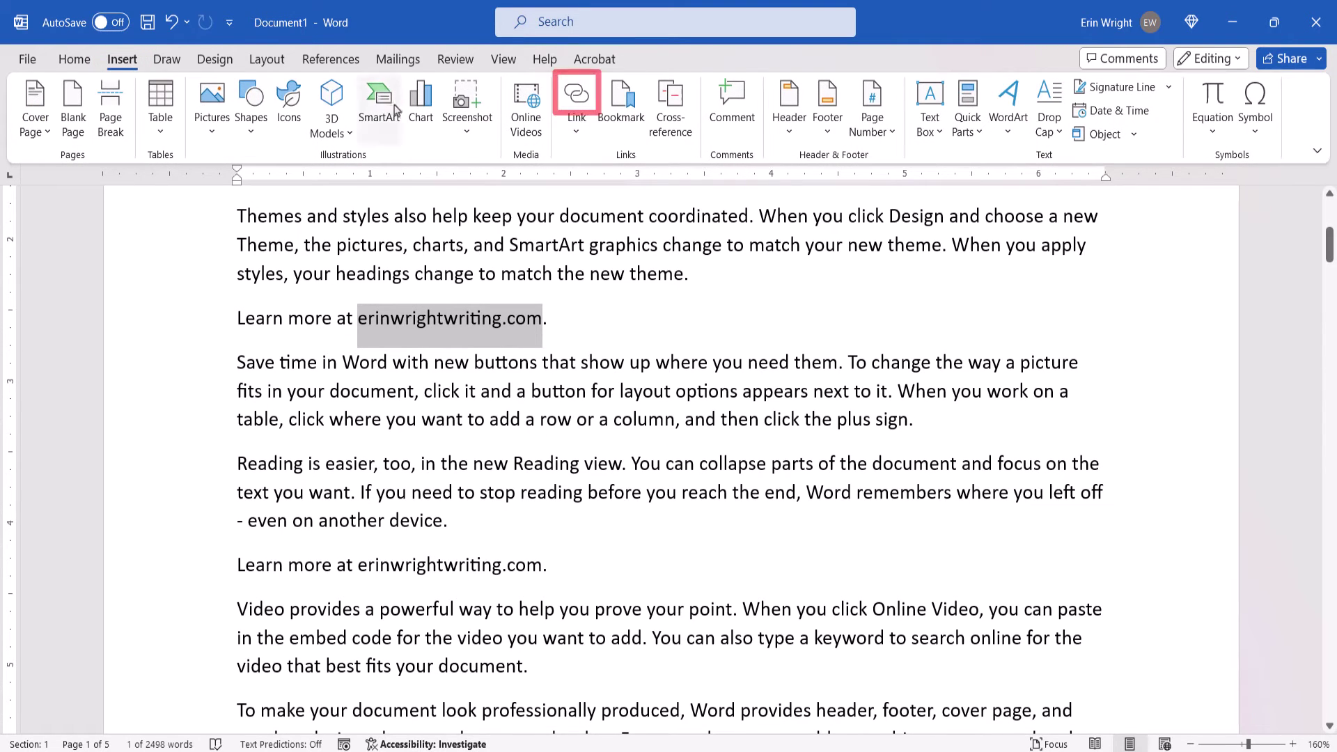
{"action": "left_click", "coordinate": [571, 102]}
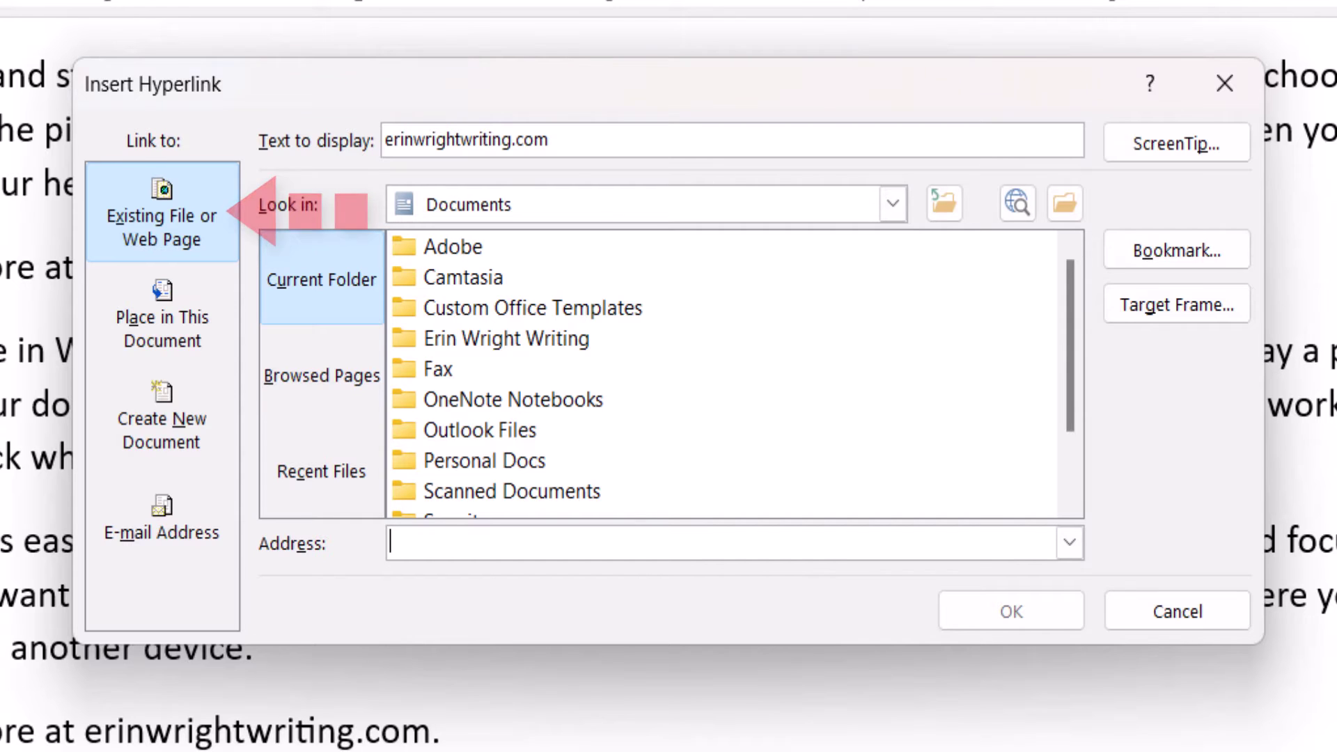
Browse the Place in This Document, Create New Document and E-mail Address link types
{"action": "left_click", "coordinate": [175, 342]}
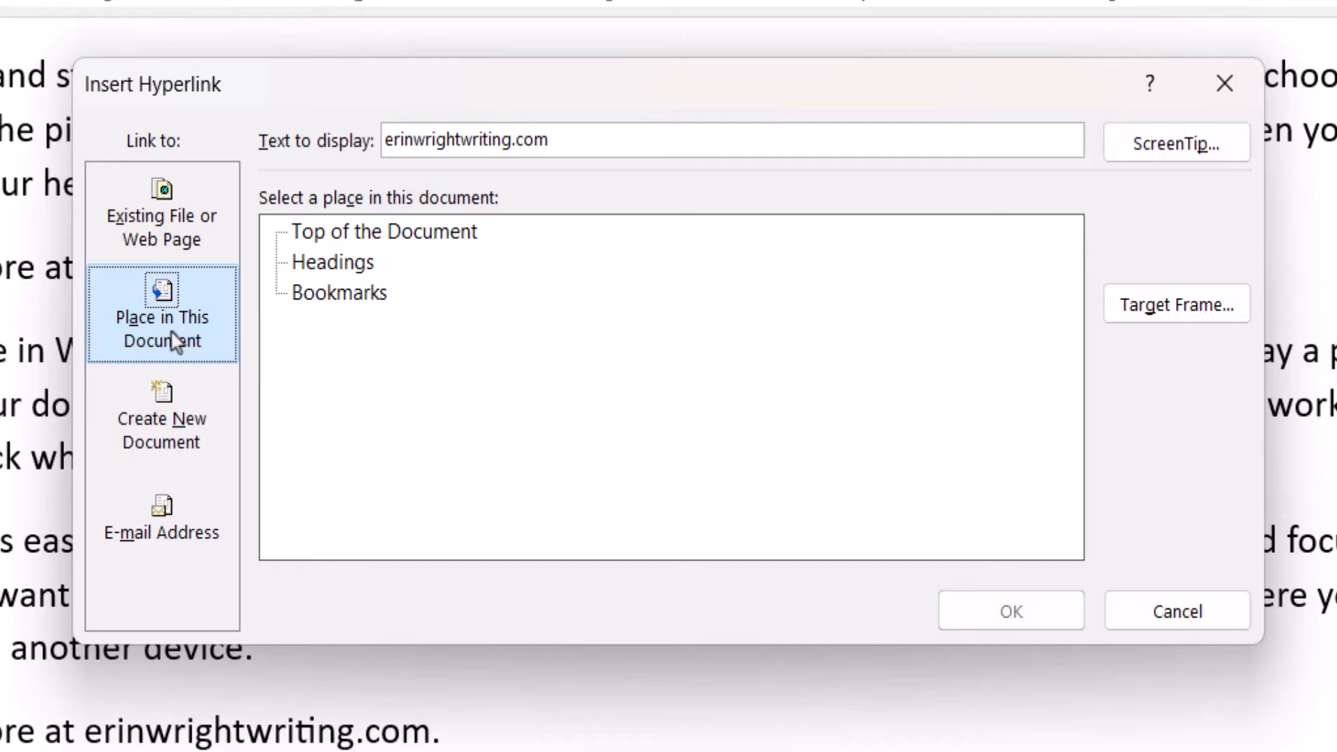
{"action": "left_click", "coordinate": [121, 420]}
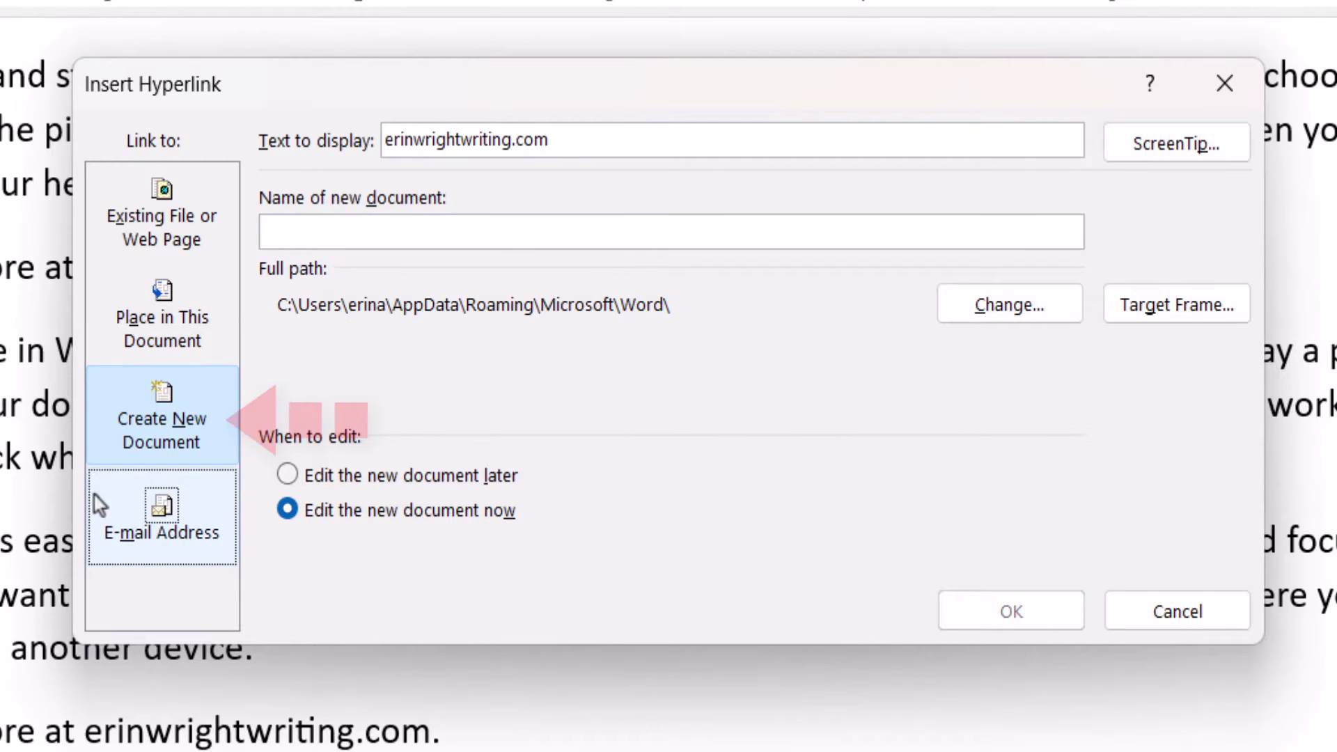
{"action": "left_click", "coordinate": [96, 525]}
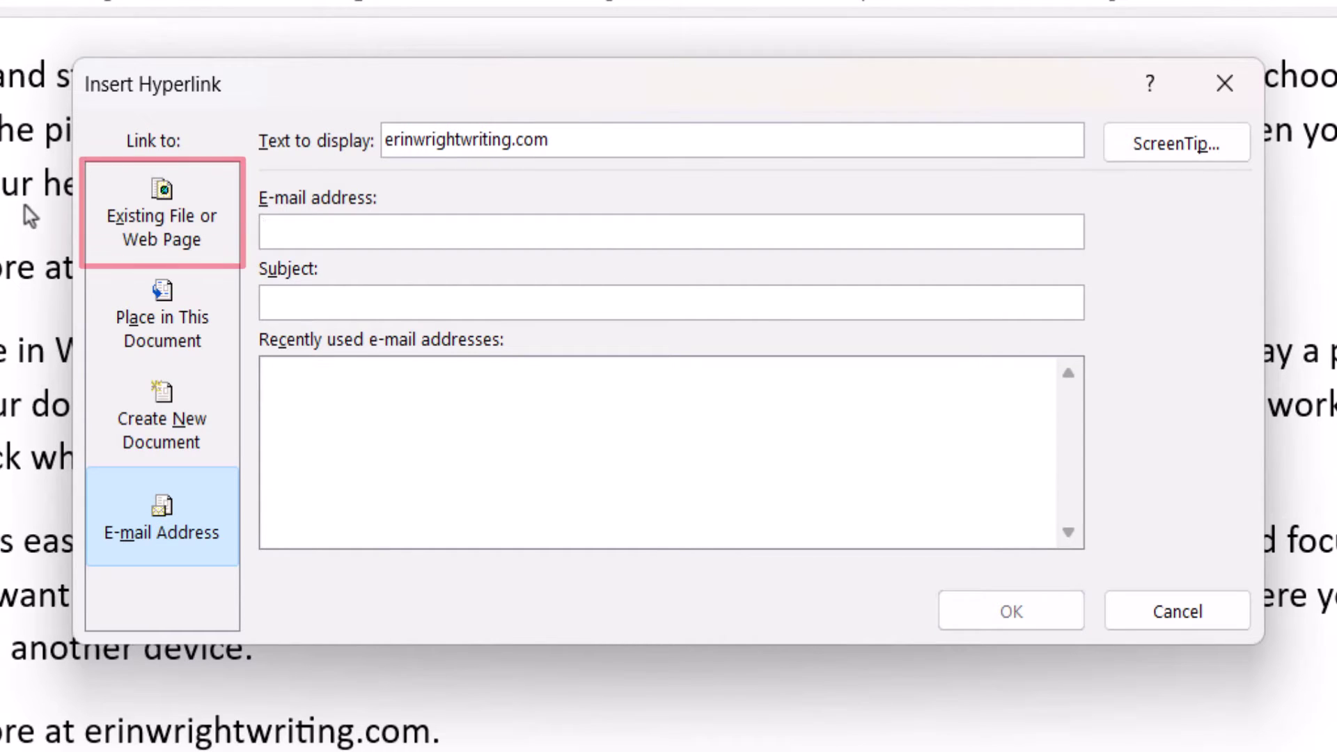
{"action": "left_click", "coordinate": [146, 222]}
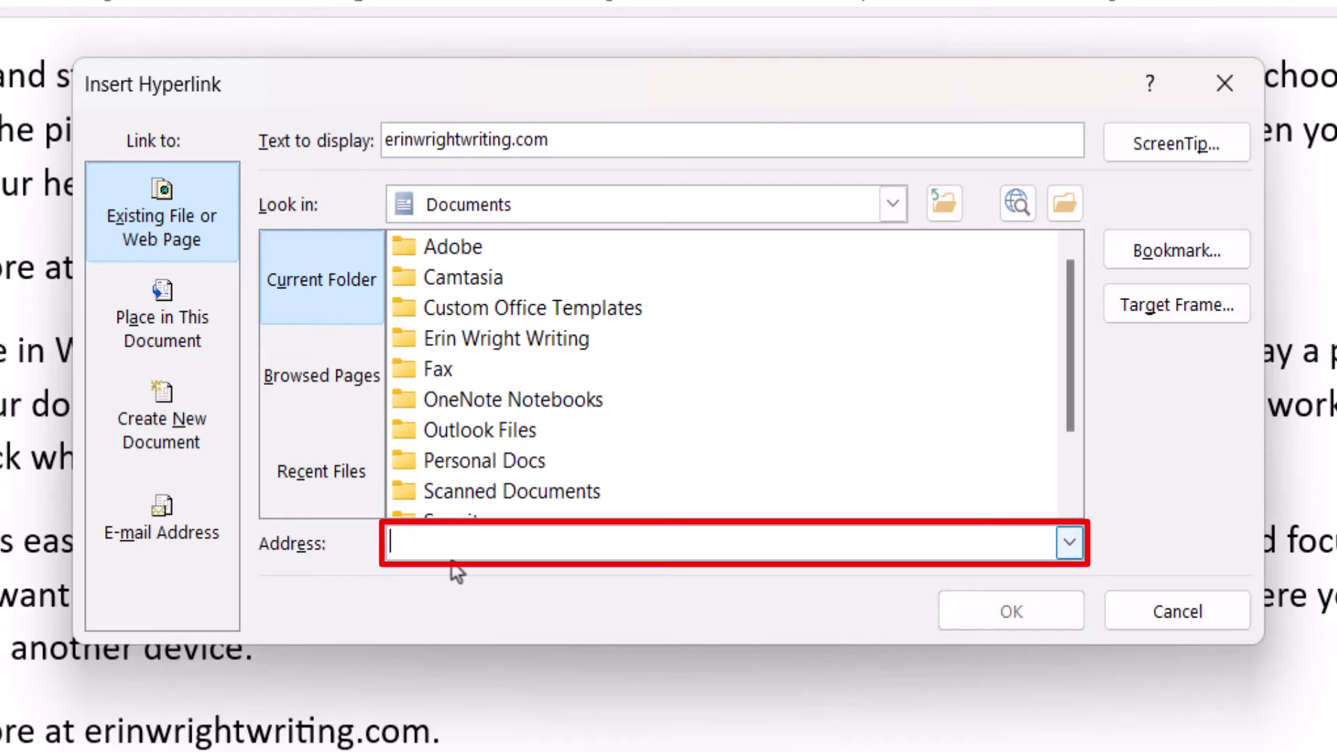
{"action": "type", "text": "https://erinwrightwriting.com/"}
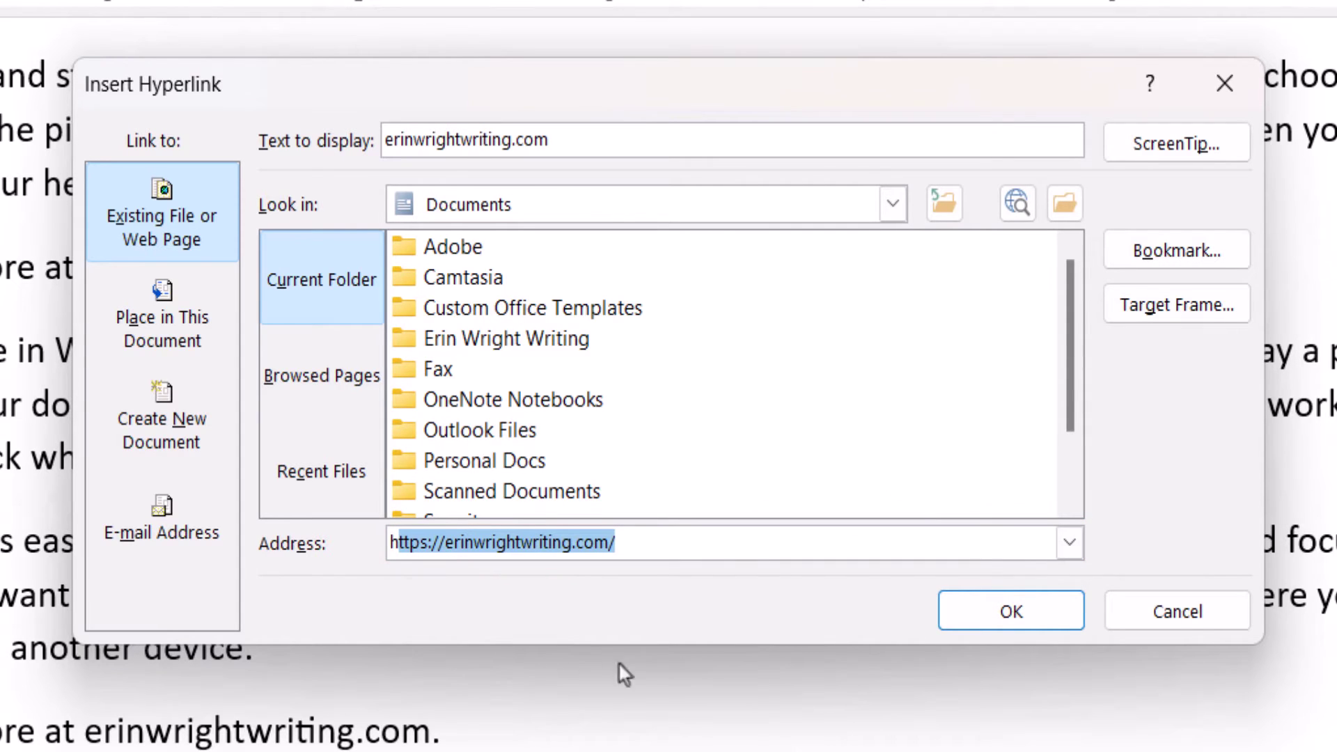
{"action": "left_click", "coordinate": [997, 625]}
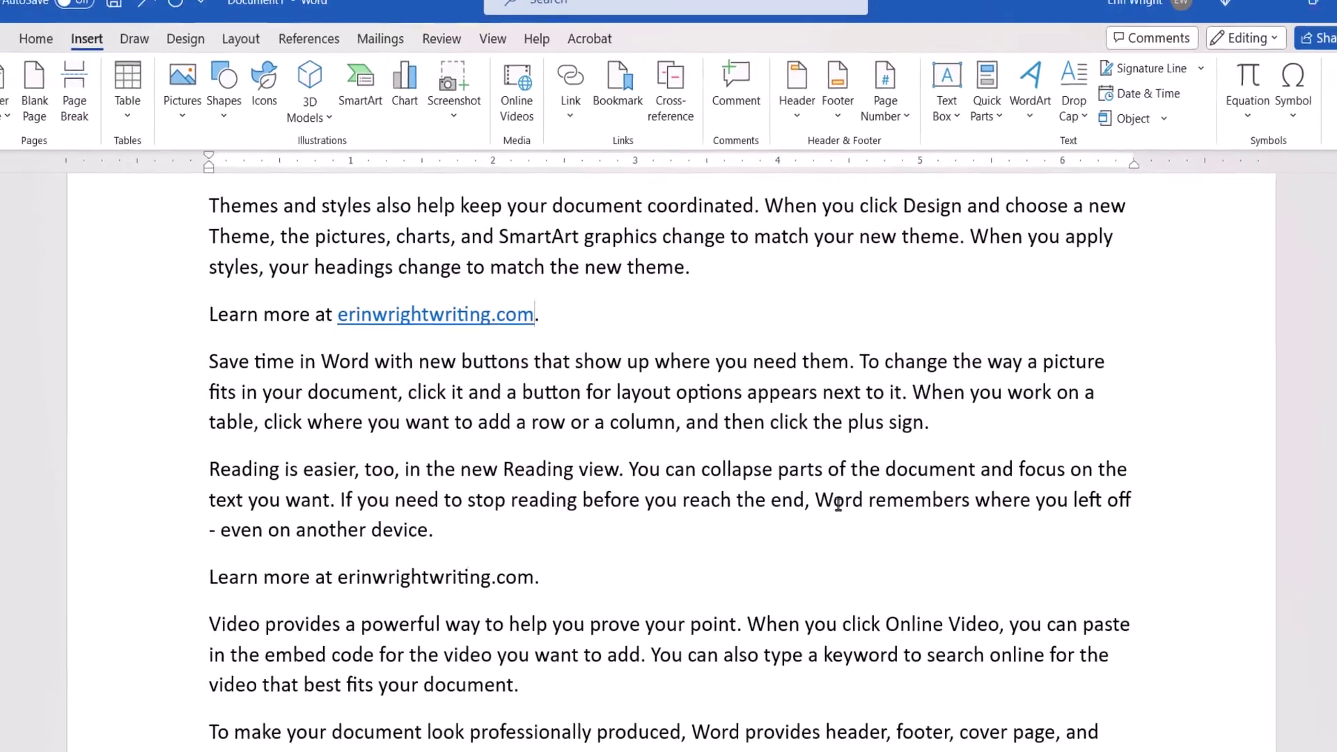
Ctrl+click the new erinwrightwriting.com link to confirm it opens the website
{"action": "key", "text": "ctrl"}
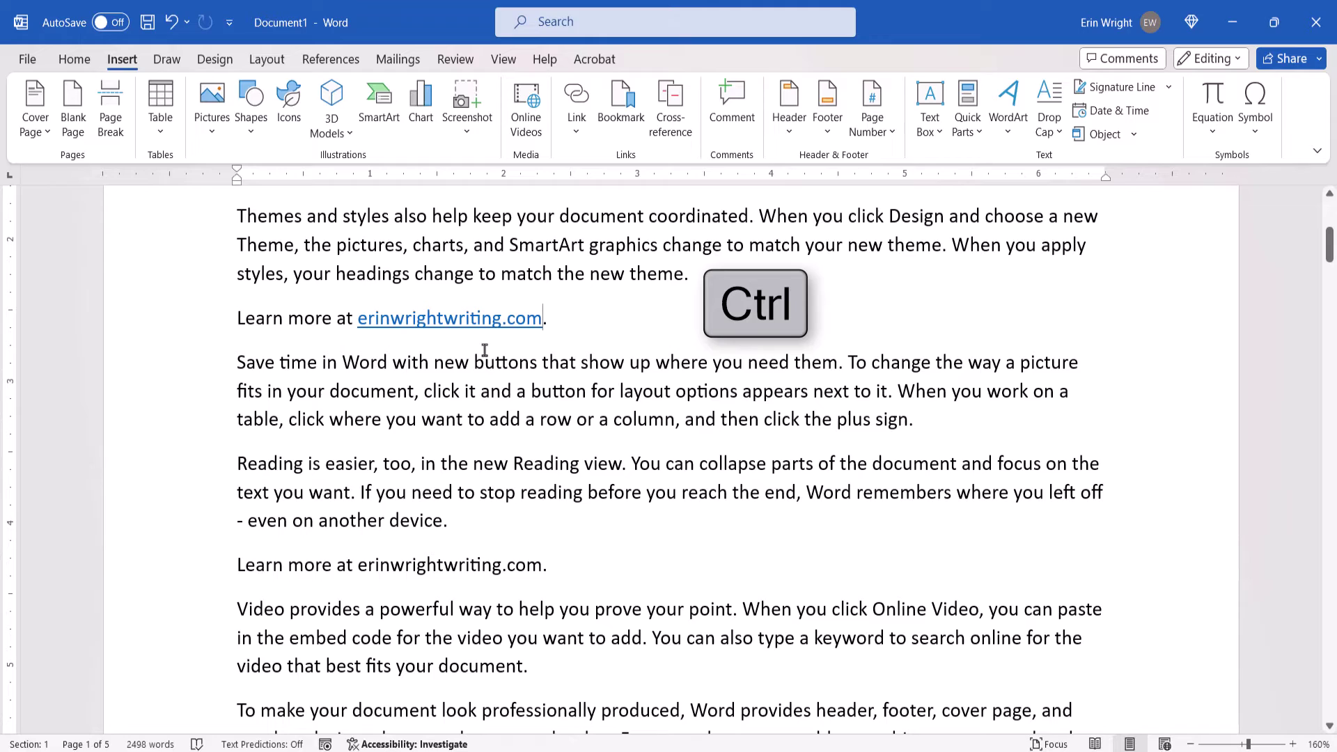
{"action": "left_click", "coordinate": [457, 328], "text": "ctrl"}
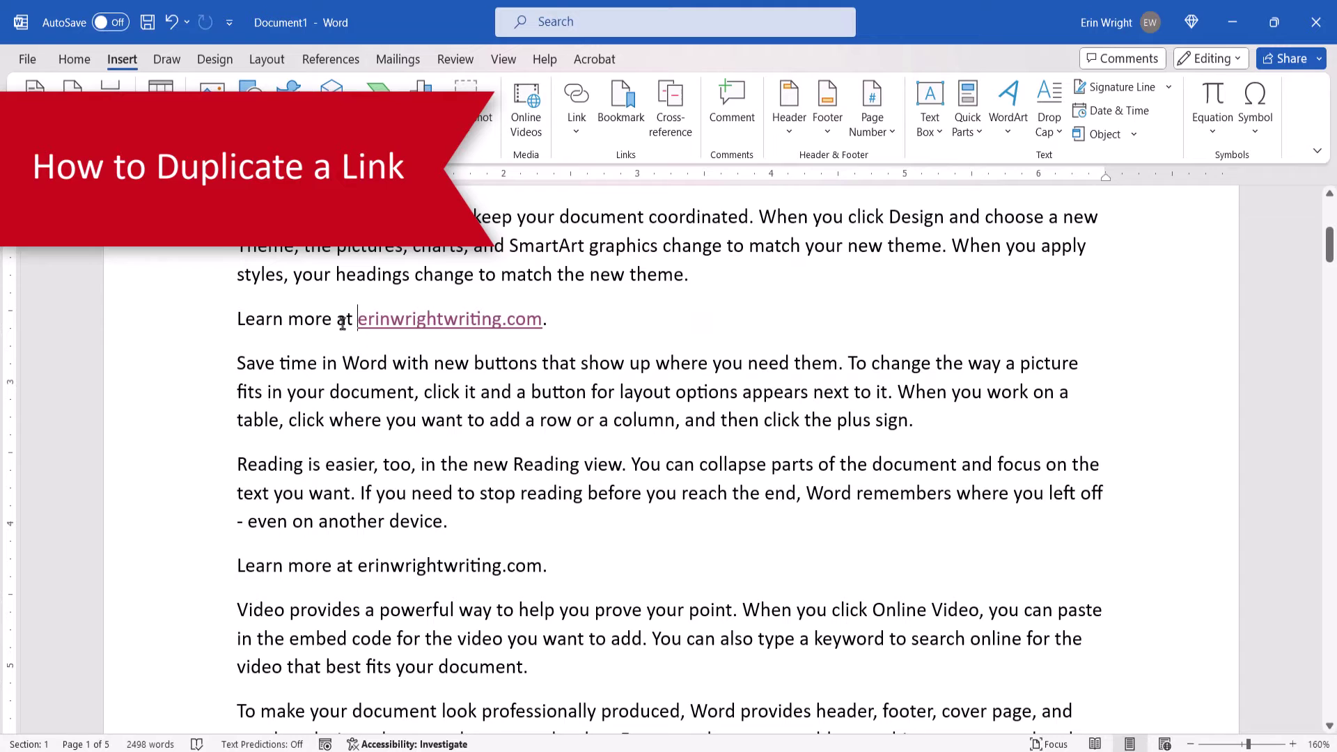
Copy the hyperlinked erinwrightwriting.com text and open Replace from the Home tab
{"action": "left_click_drag", "start_coordinate": [357, 320], "coordinate": [542, 327]}
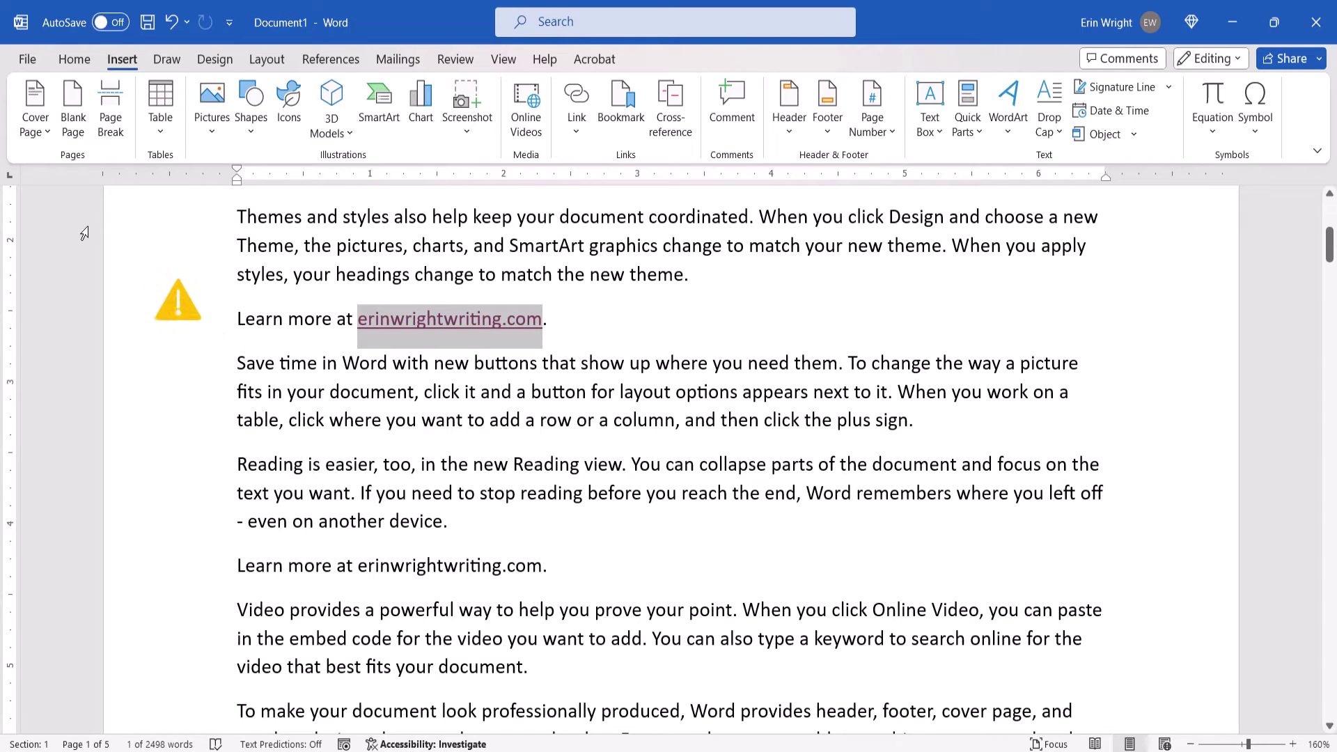
{"action": "key", "text": "ctrl+c"}
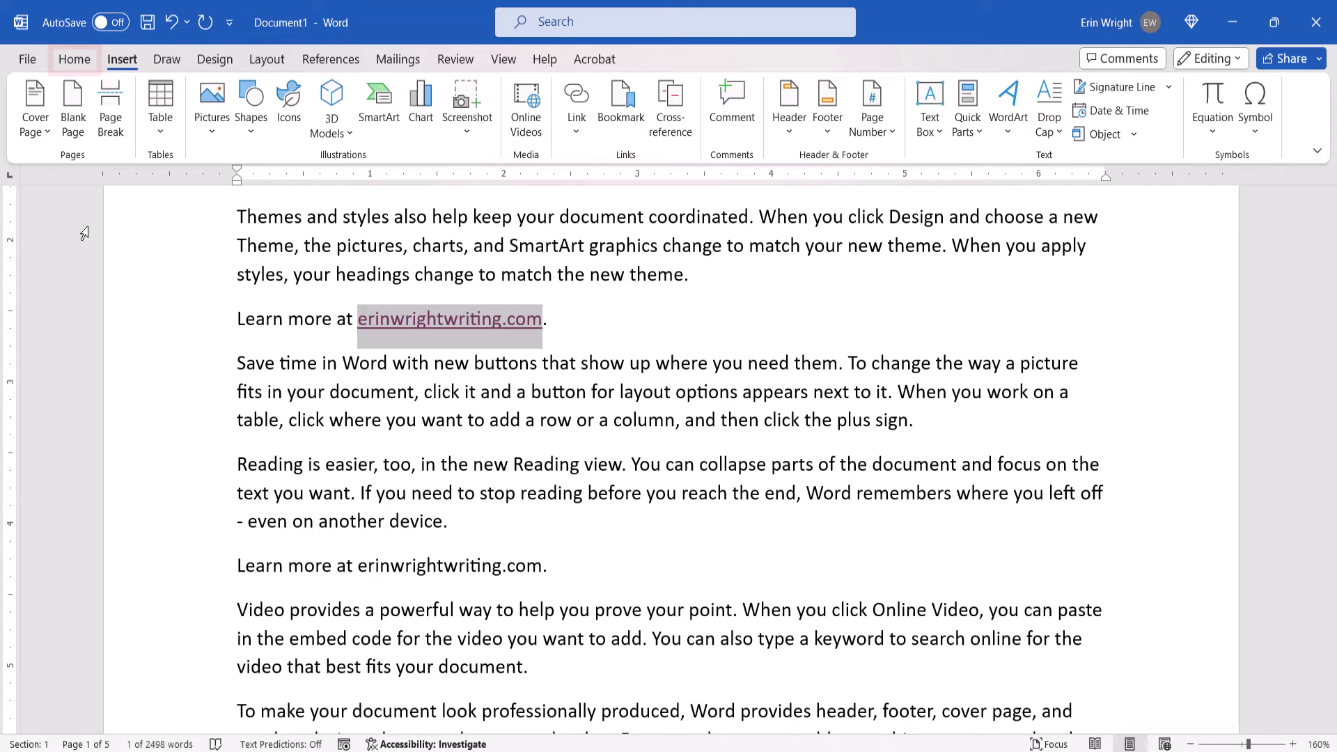
{"action": "left_click", "coordinate": [77, 61]}
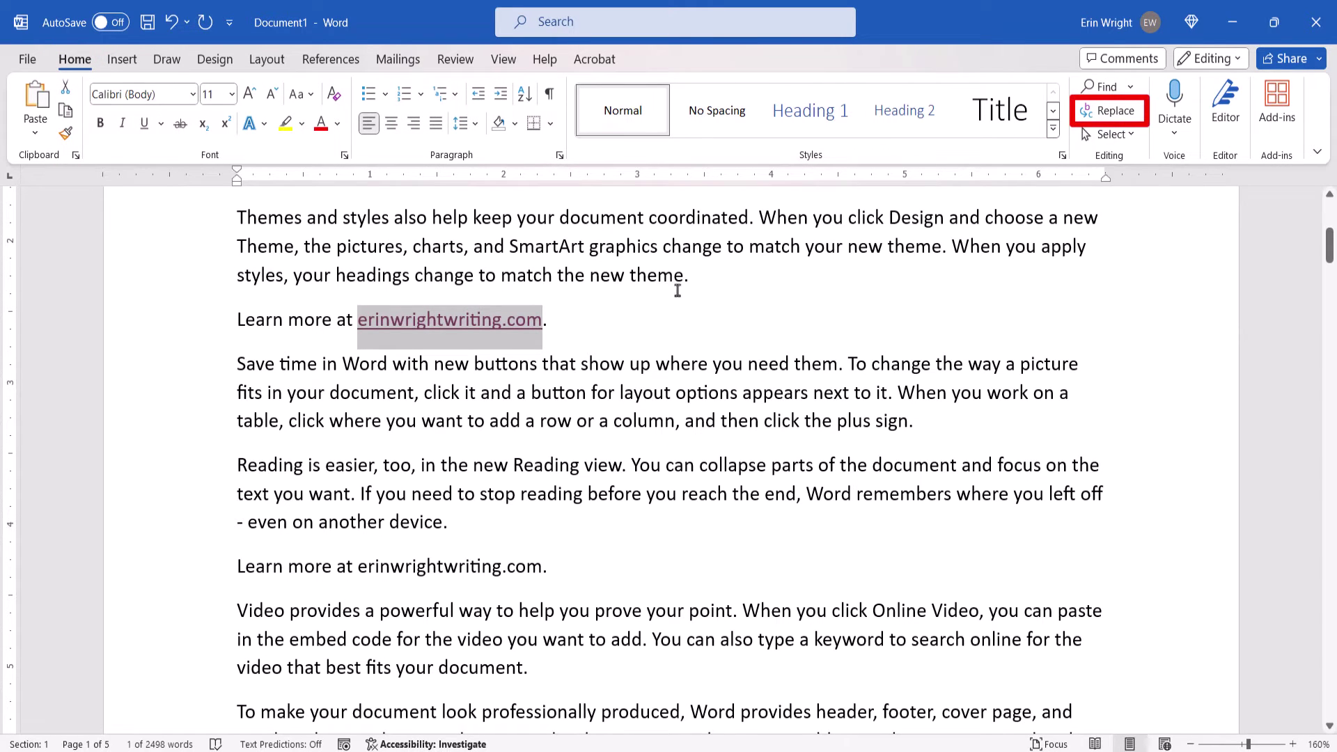
{"action": "left_click", "coordinate": [1123, 114]}
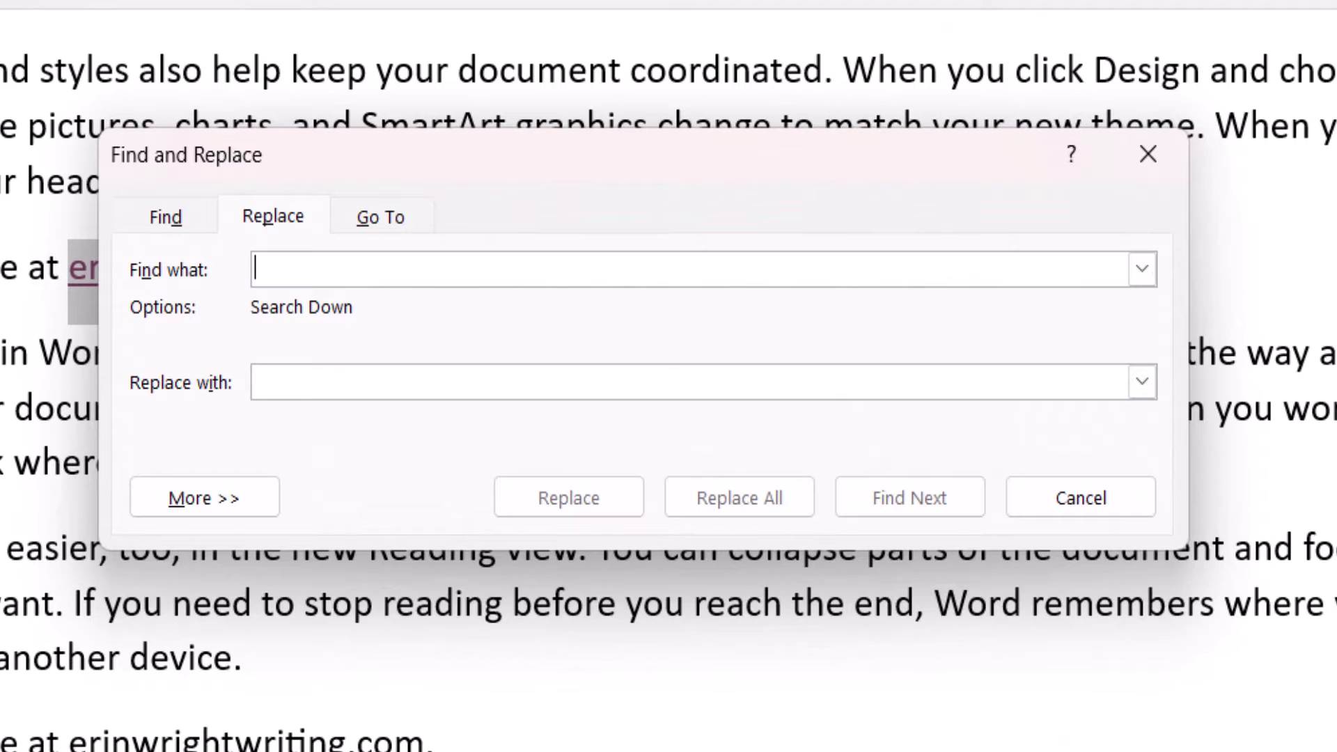
Replace all erinwrightwriting.com with ^c (the copied link), making 26 replacements
{"action": "key", "text": "ctrl+v"}
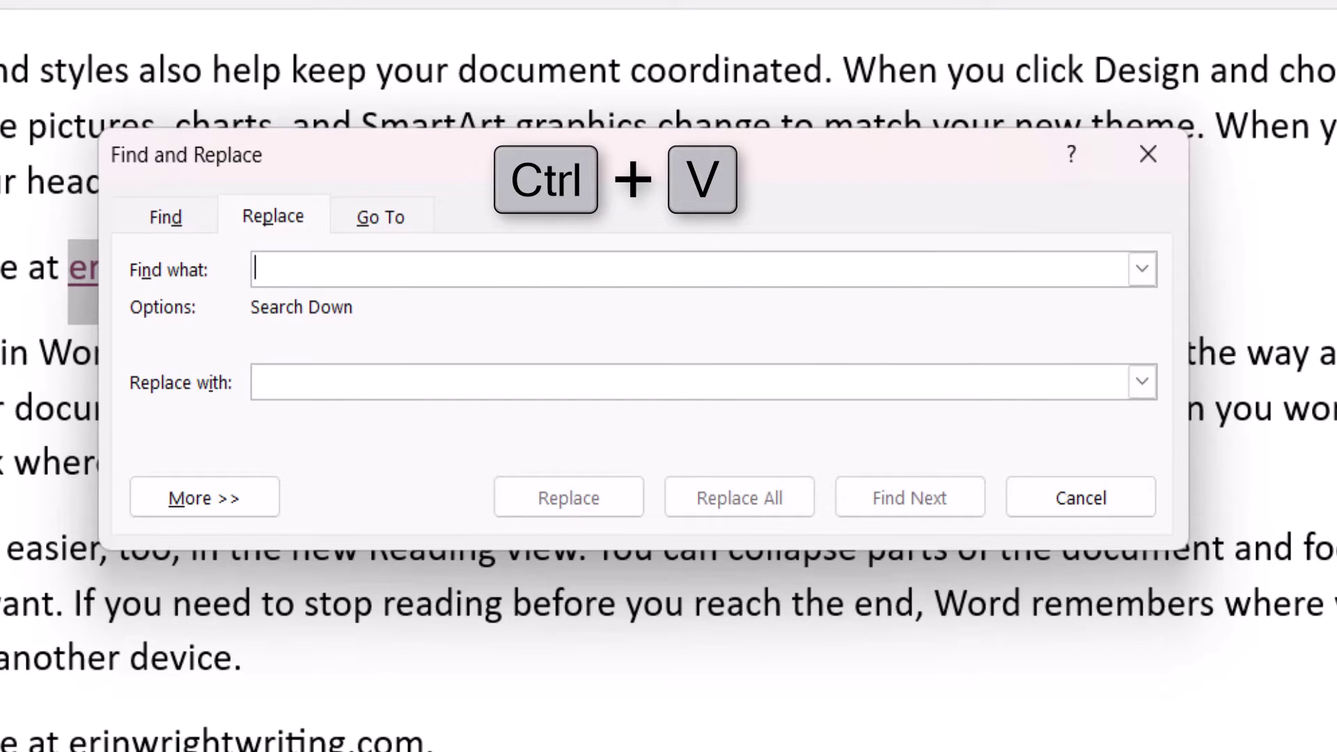
{"action": "key", "text": "ctrl+v"}
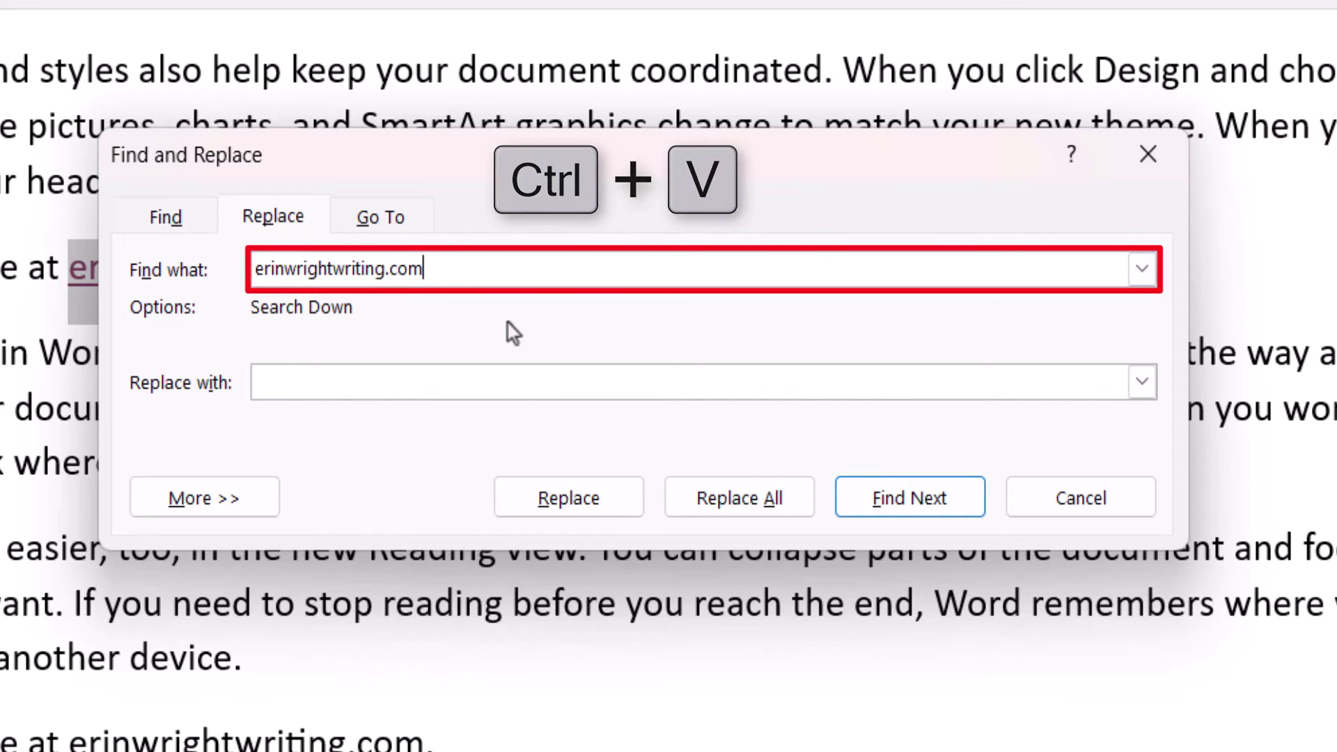
{"action": "left_click", "coordinate": [256, 380]}
{"action": "type", "text": "^c"}
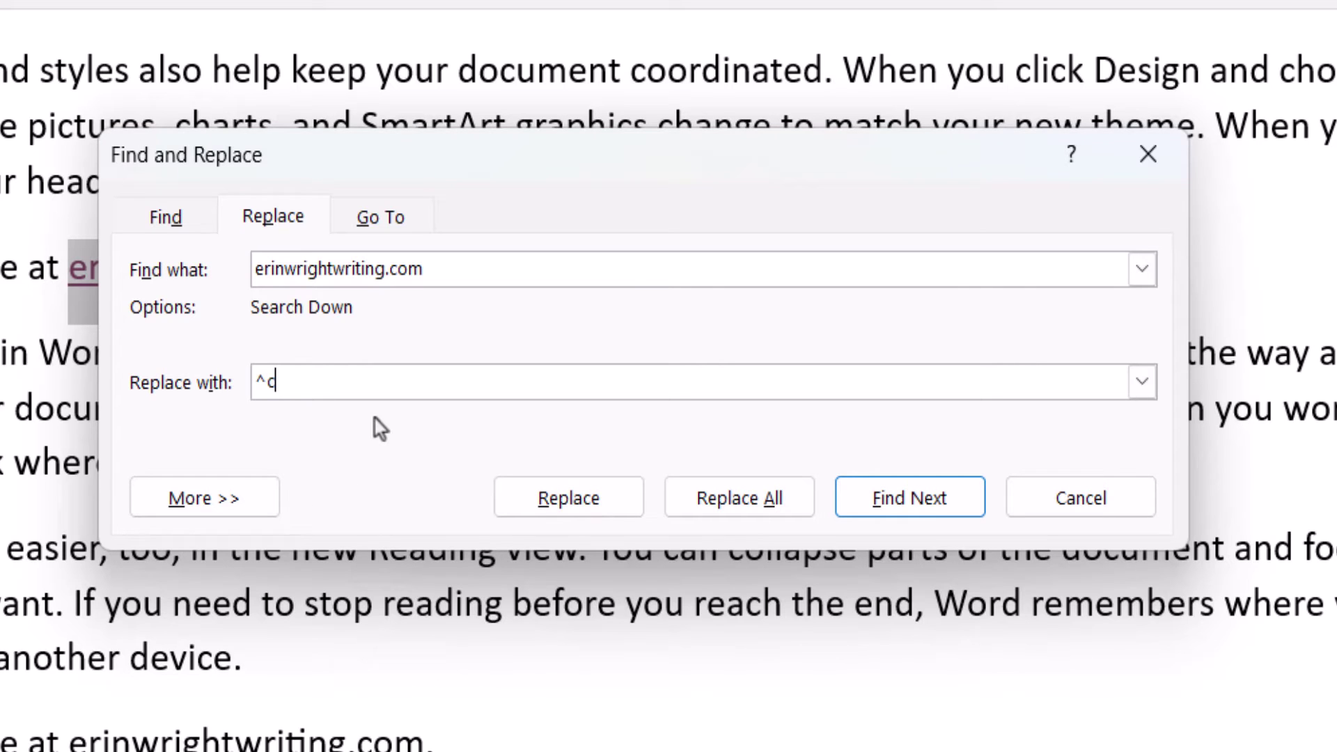
{"action": "left_click", "coordinate": [704, 507]}
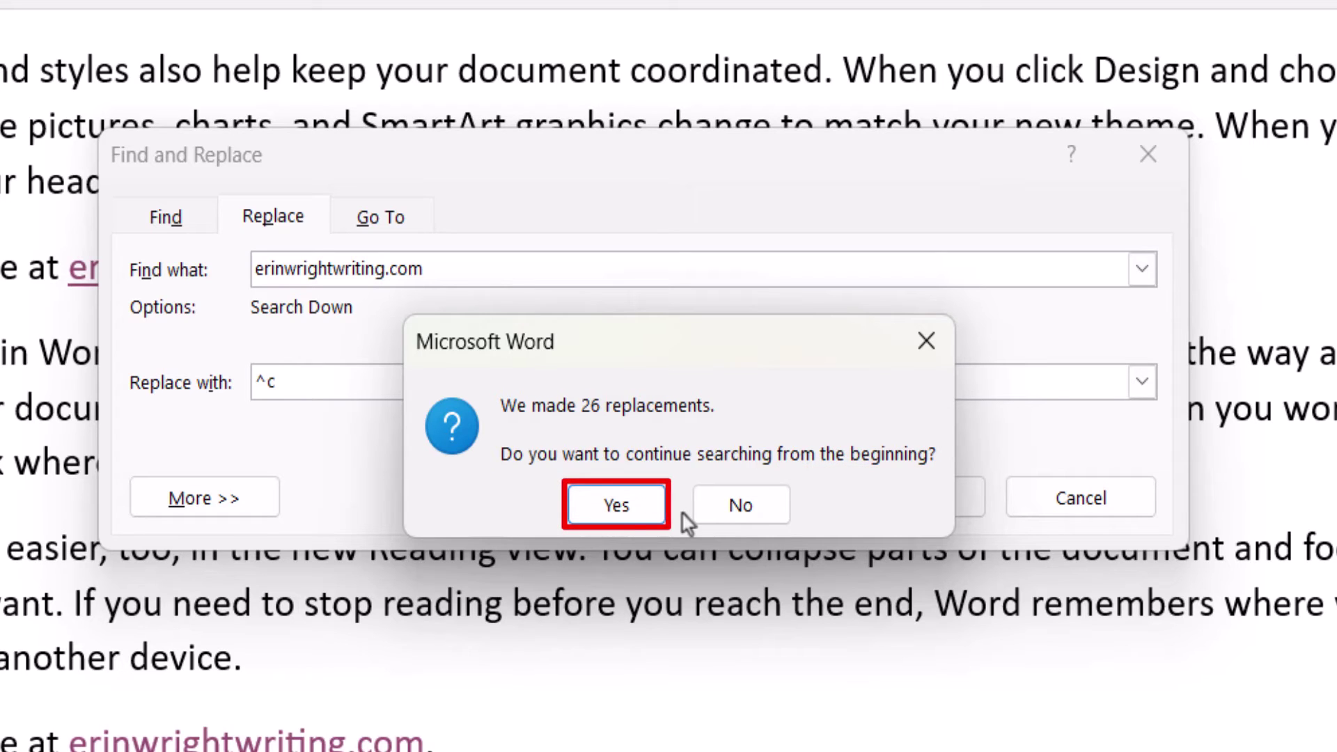
Continue replacing from the document start for 27 replacements total, then close the dialog
{"action": "left_click", "coordinate": [616, 506]}
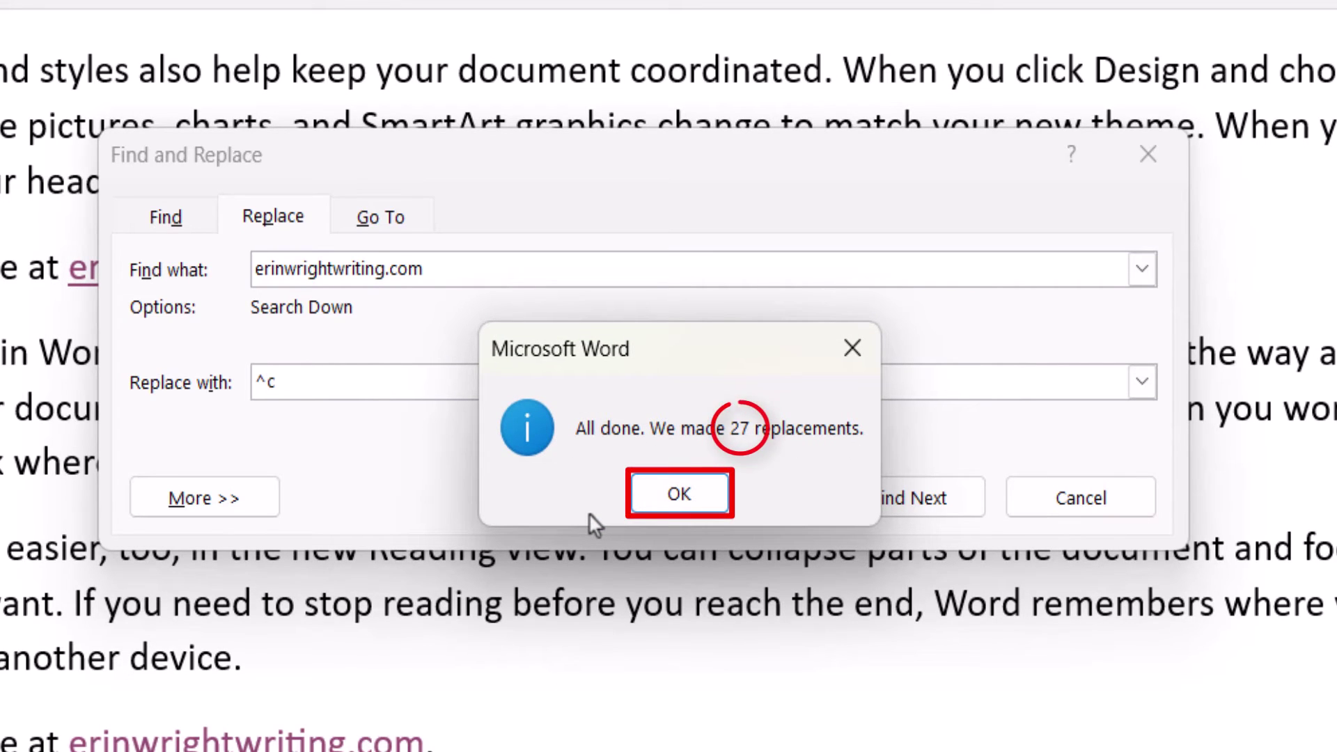
{"action": "left_click", "coordinate": [664, 497]}
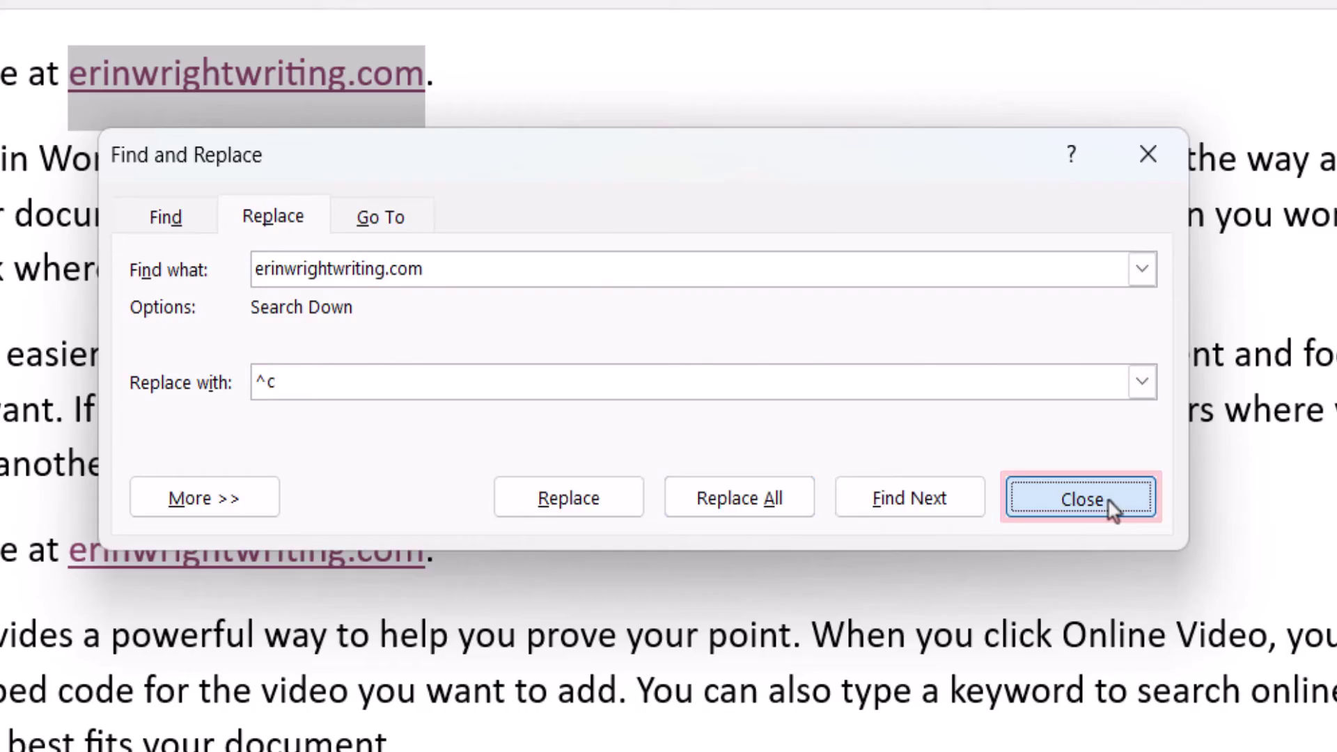
{"action": "left_click", "coordinate": [1032, 499]}
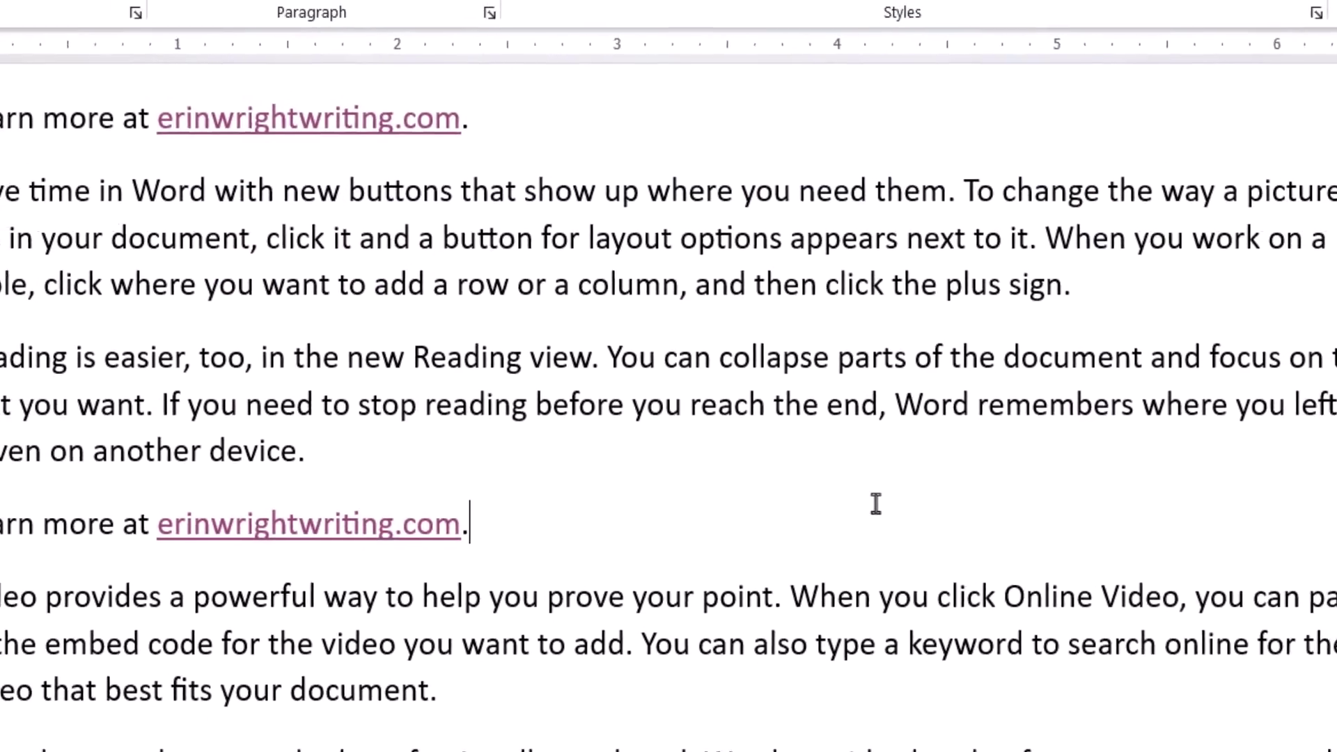